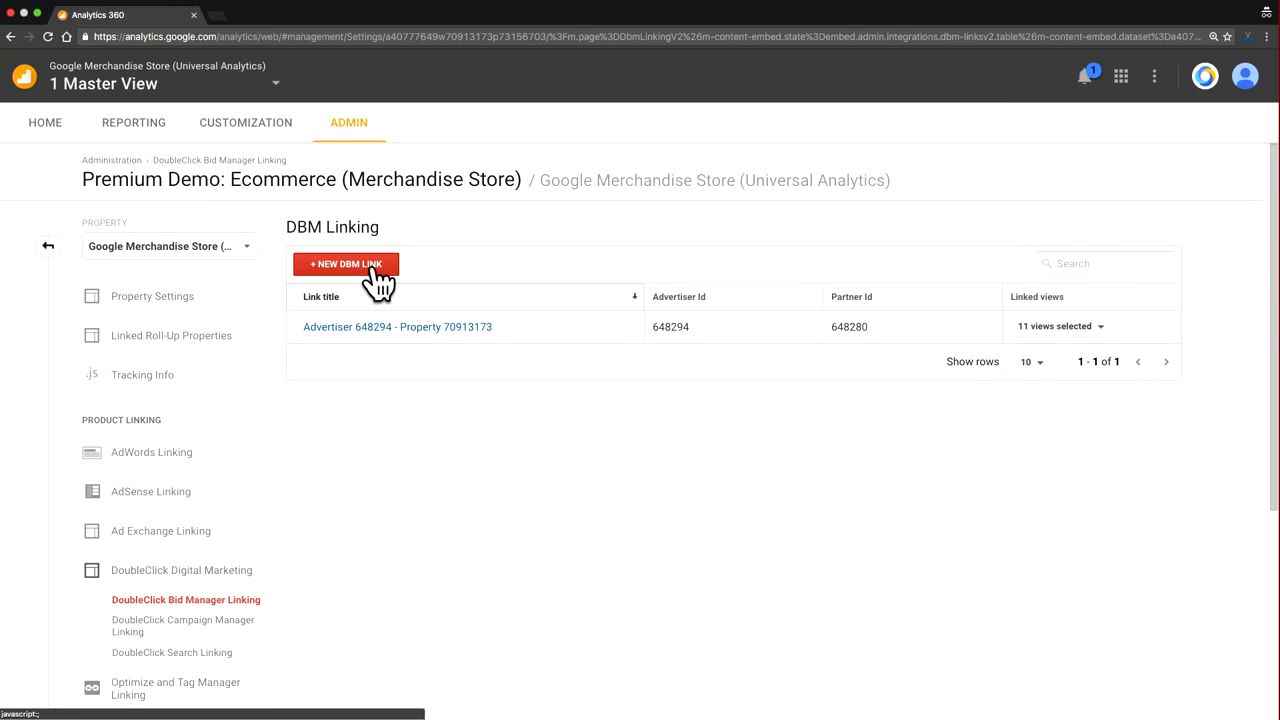
Step: Start a new DBM link and select DinoWorld and Google Store as the linkable advertisers
click(379, 284)
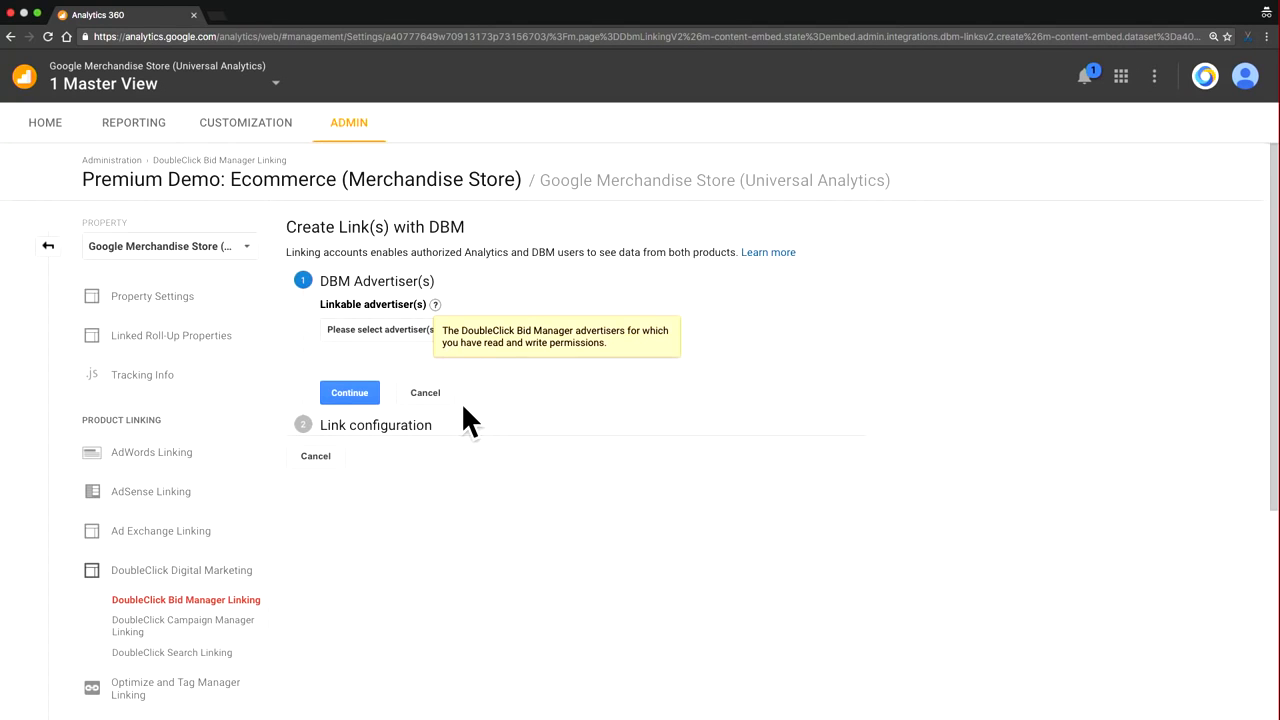
scroll(463, 405, down, 1)
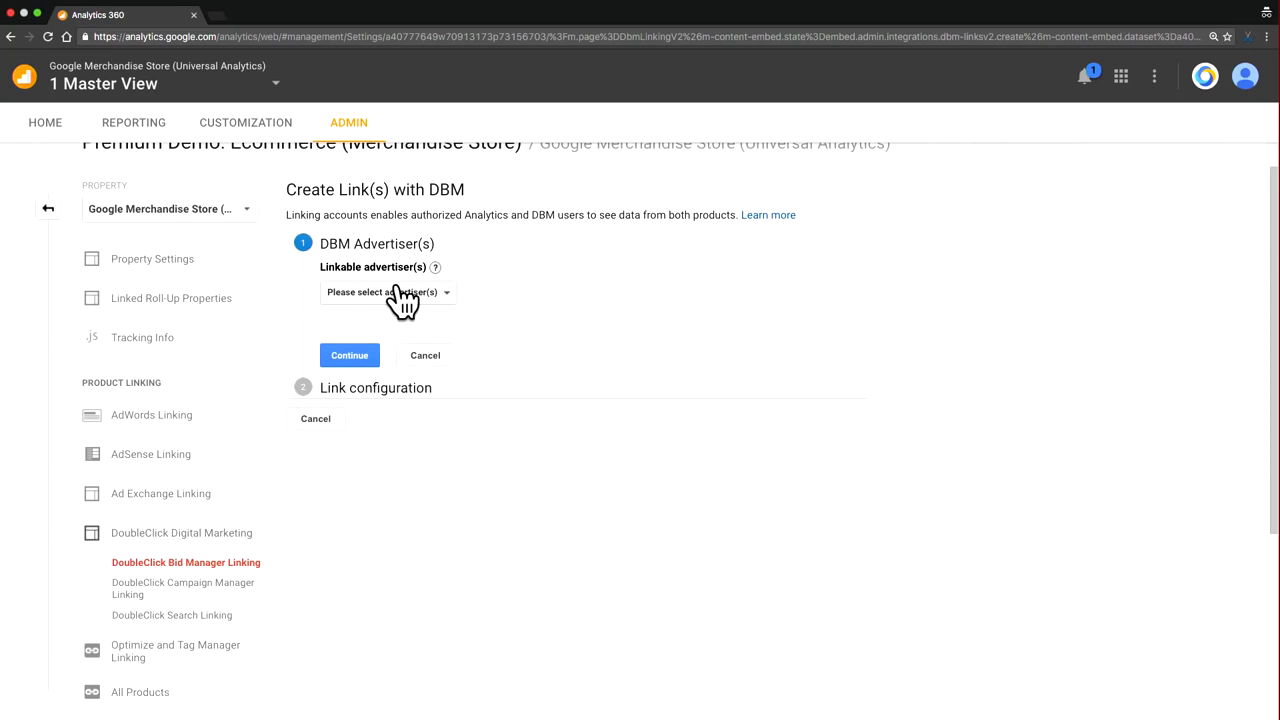
click(441, 308)
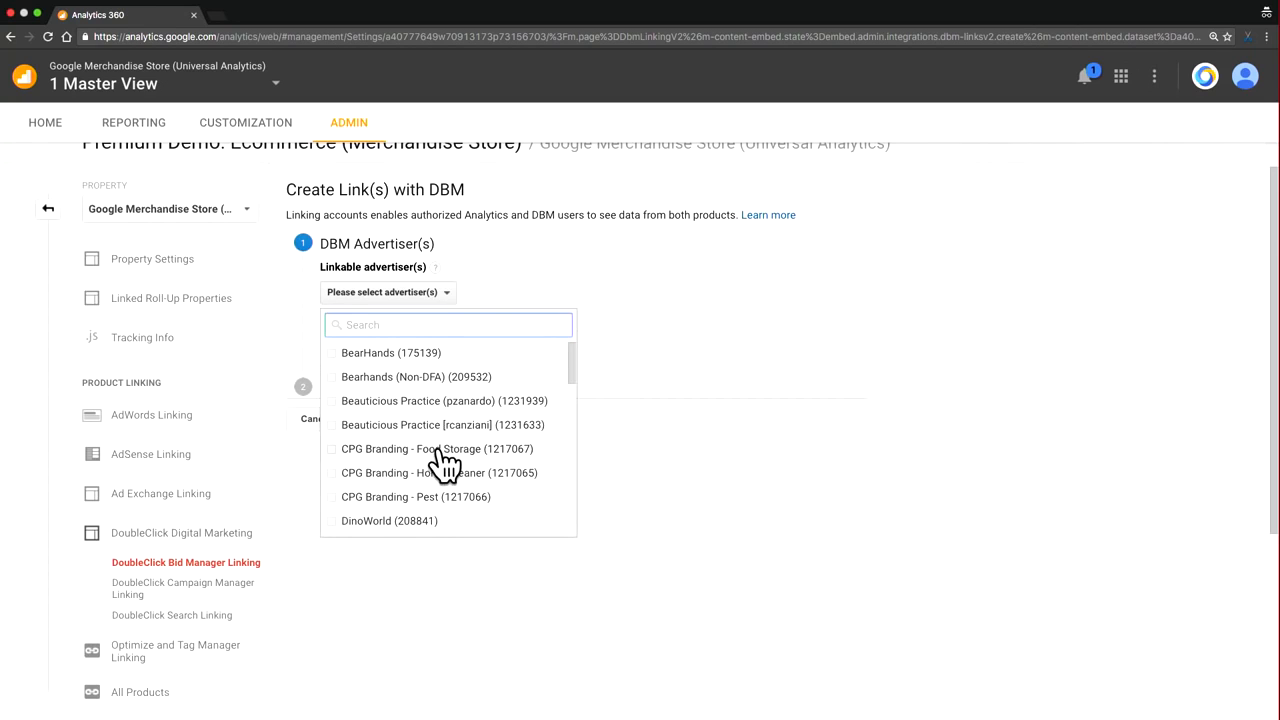
scroll(443, 460, down, 1)
scroll(445, 465, down, 1)
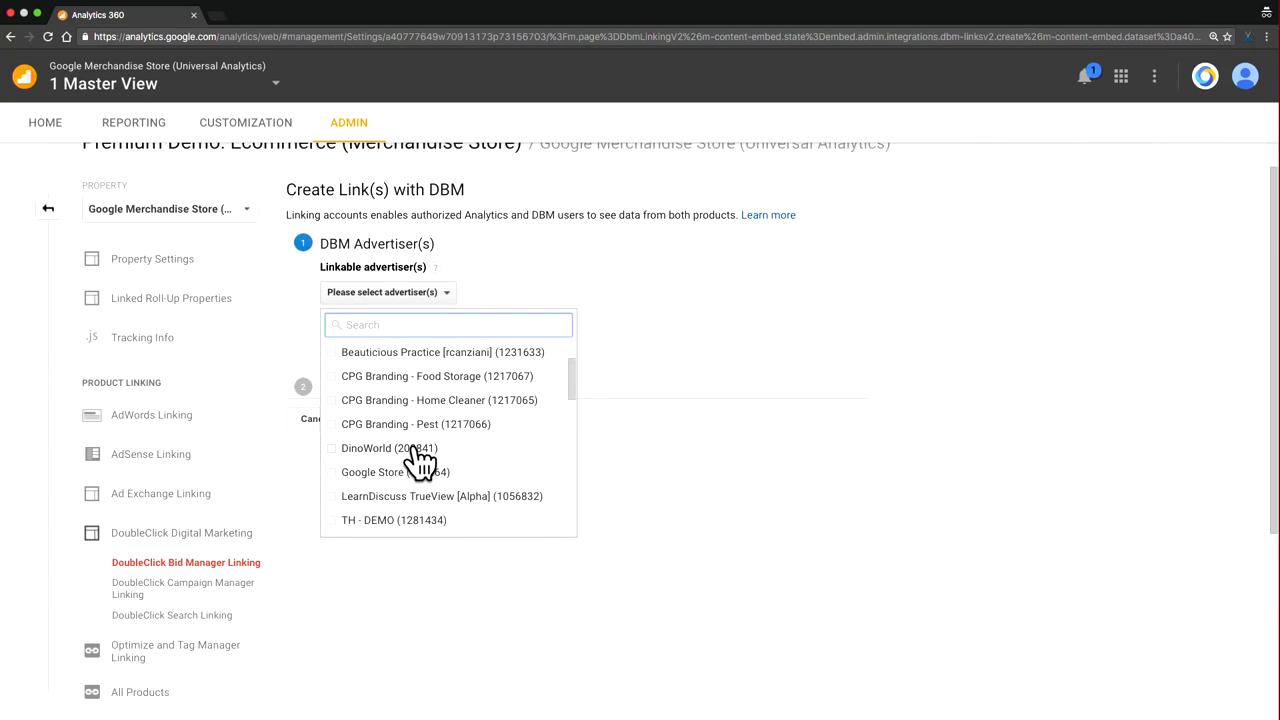
click(402, 450)
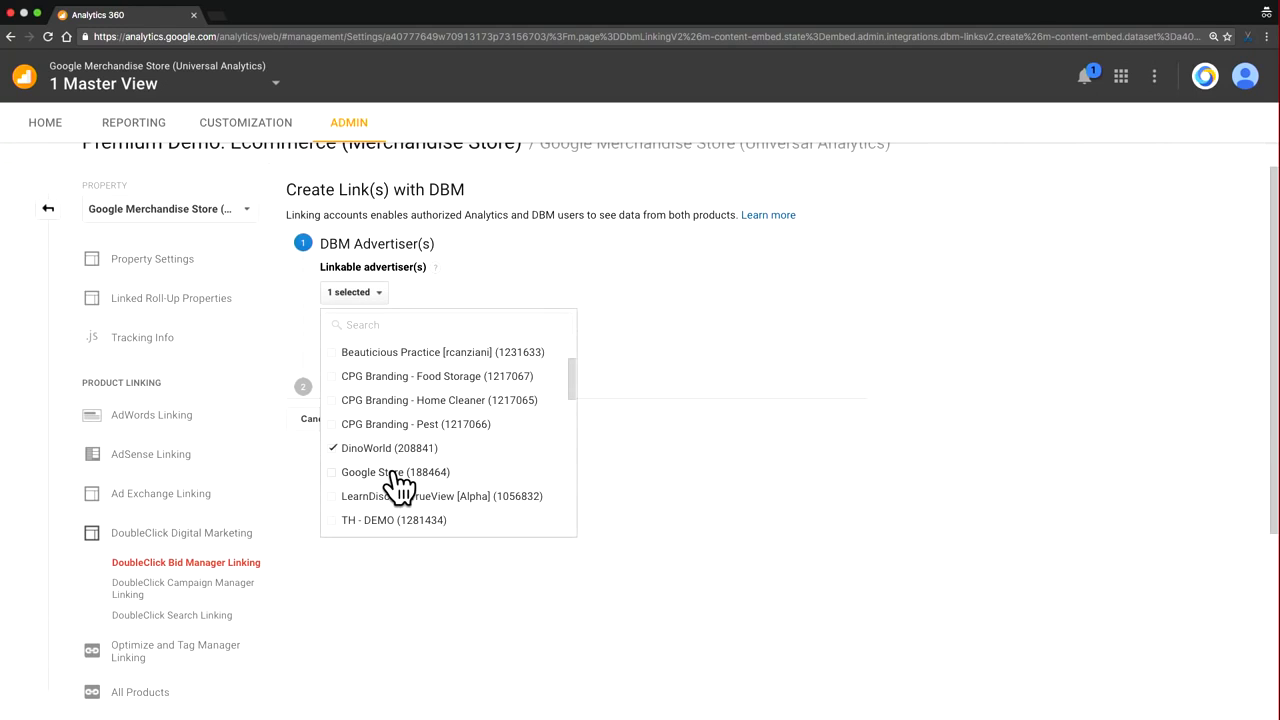
click(400, 484)
Step: Check the remaining linkable advertisers, then accept the selection and continue to the link configuration
scroll(430, 500, down, 3)
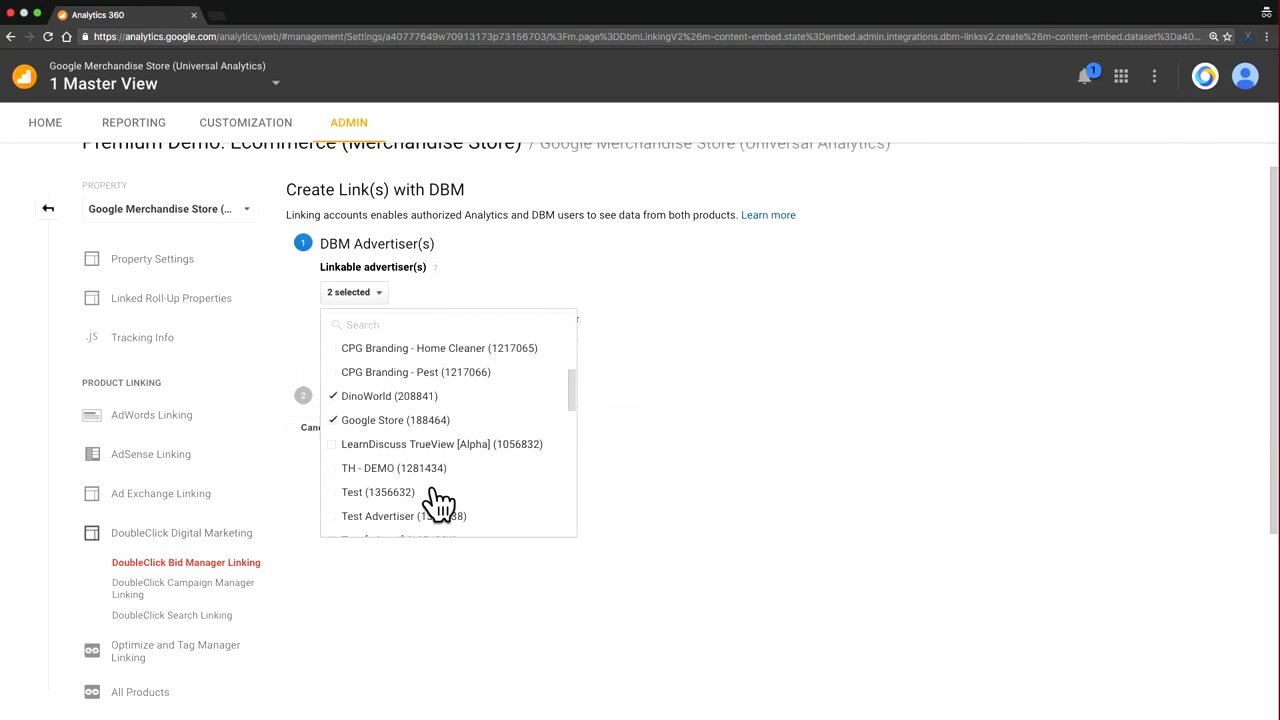
scroll(438, 505, down, 5)
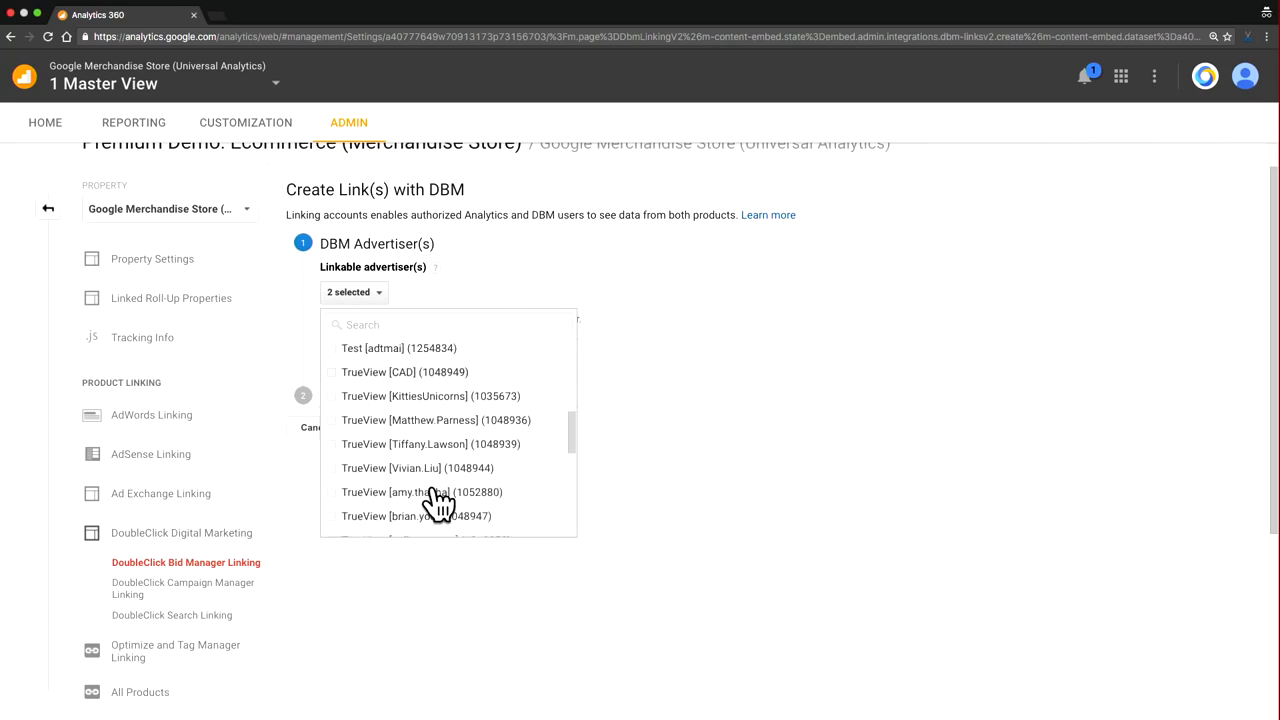
scroll(438, 505, down, 10)
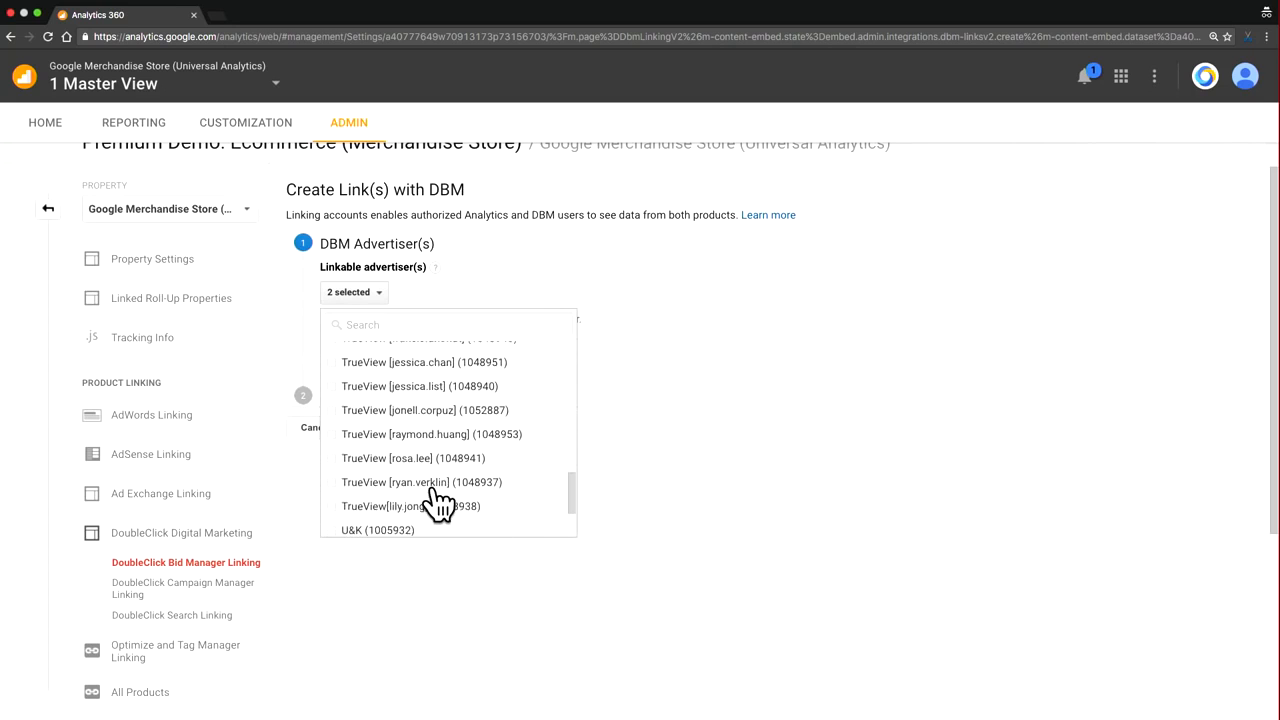
scroll(438, 505, down, 1)
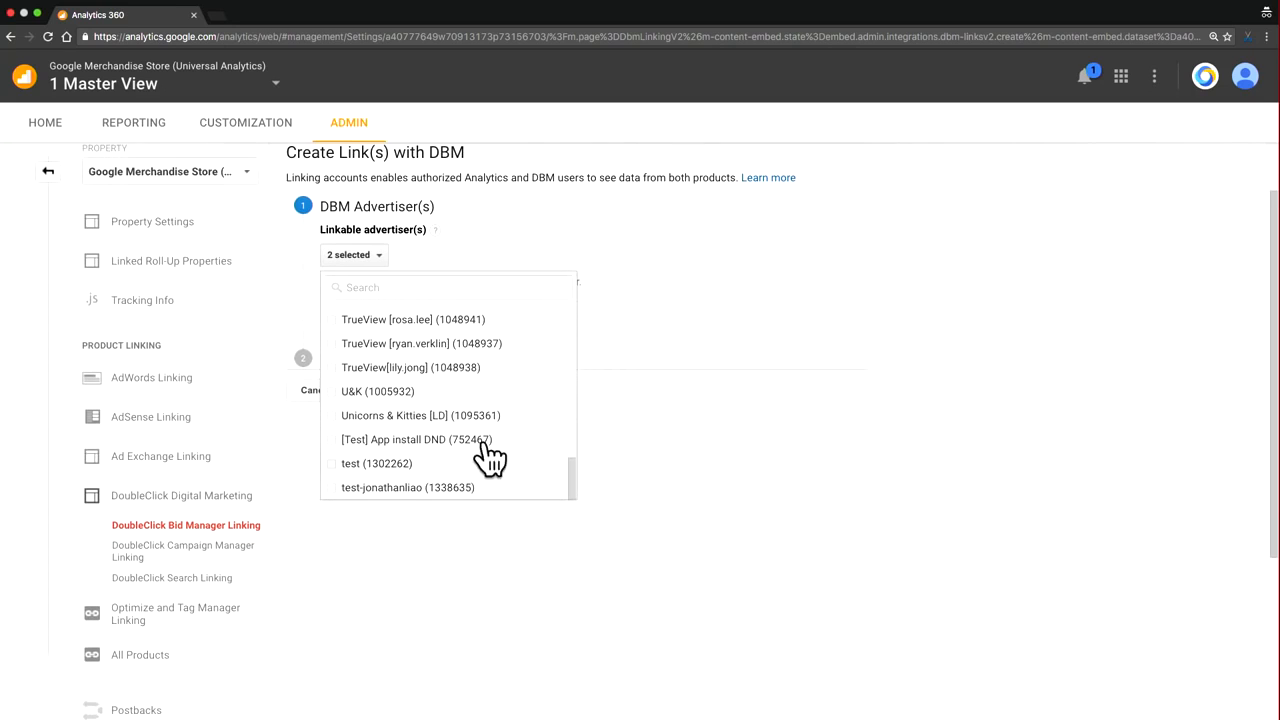
click(597, 356)
scroll(482, 381, up, 1)
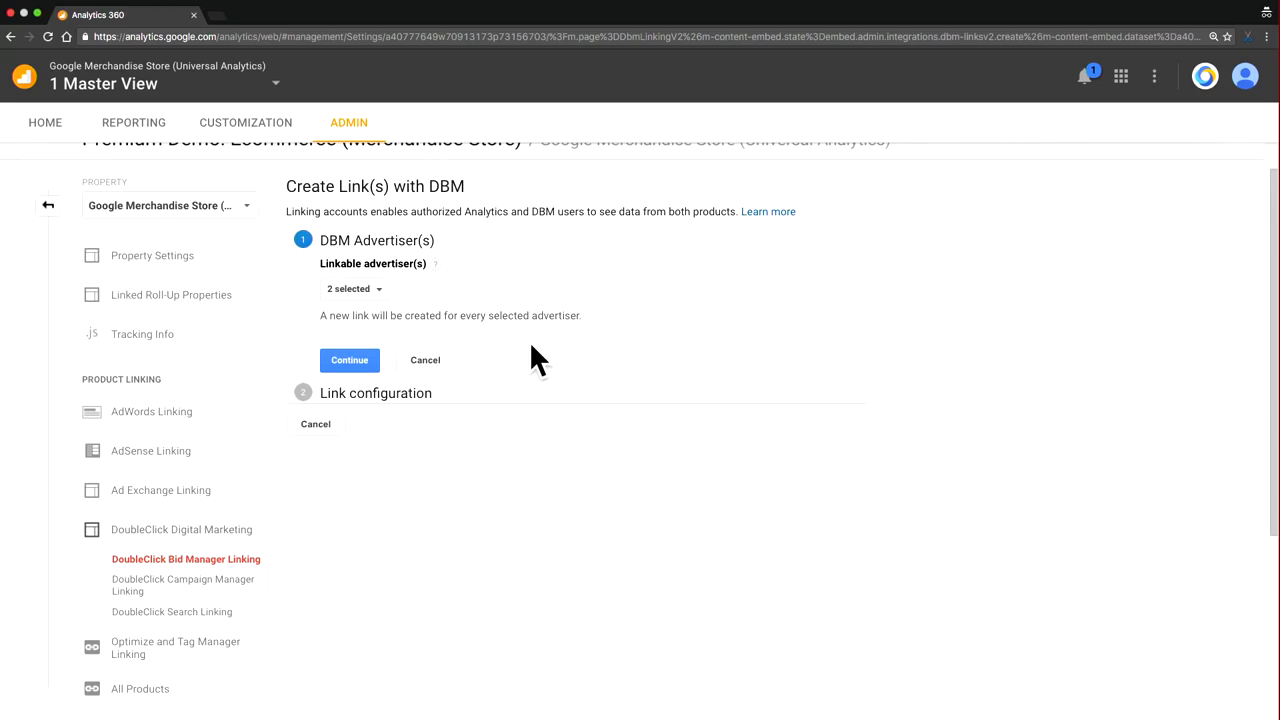
click(355, 360)
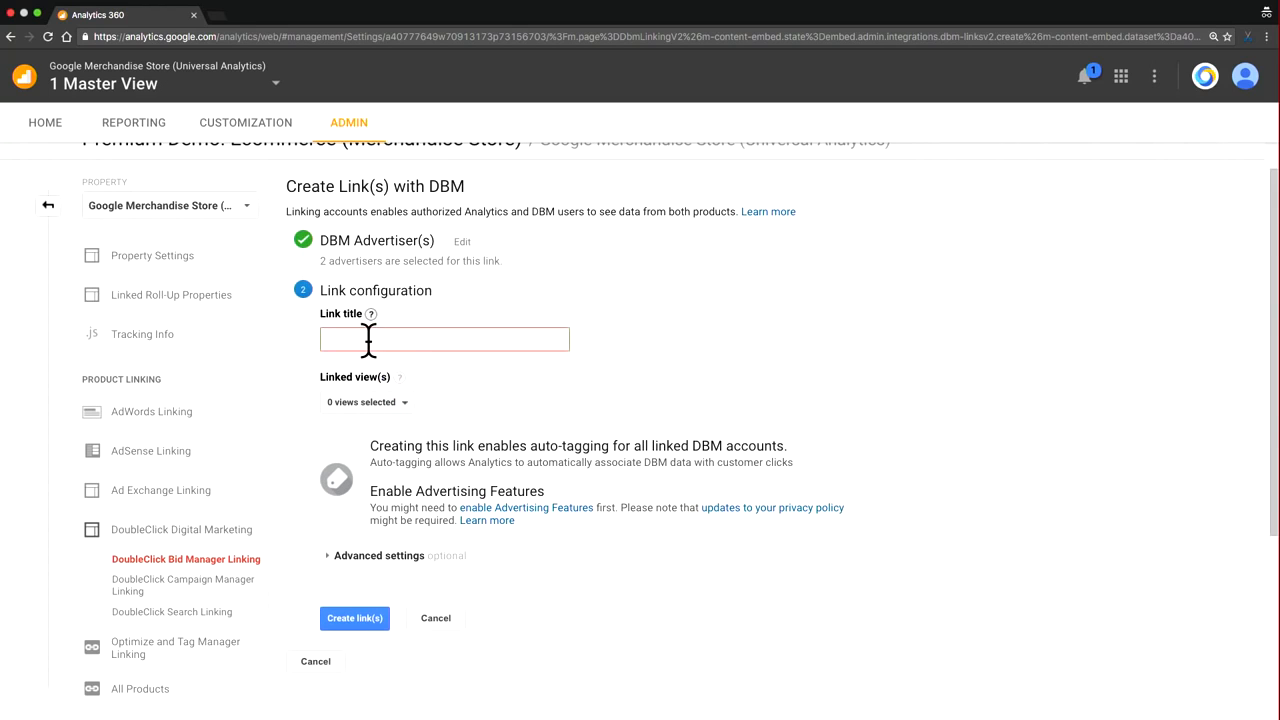
Step: Title the link "DBM Demo linking" and select 1 Master View as its linked view
click(368, 340)
text(DBM Demo )
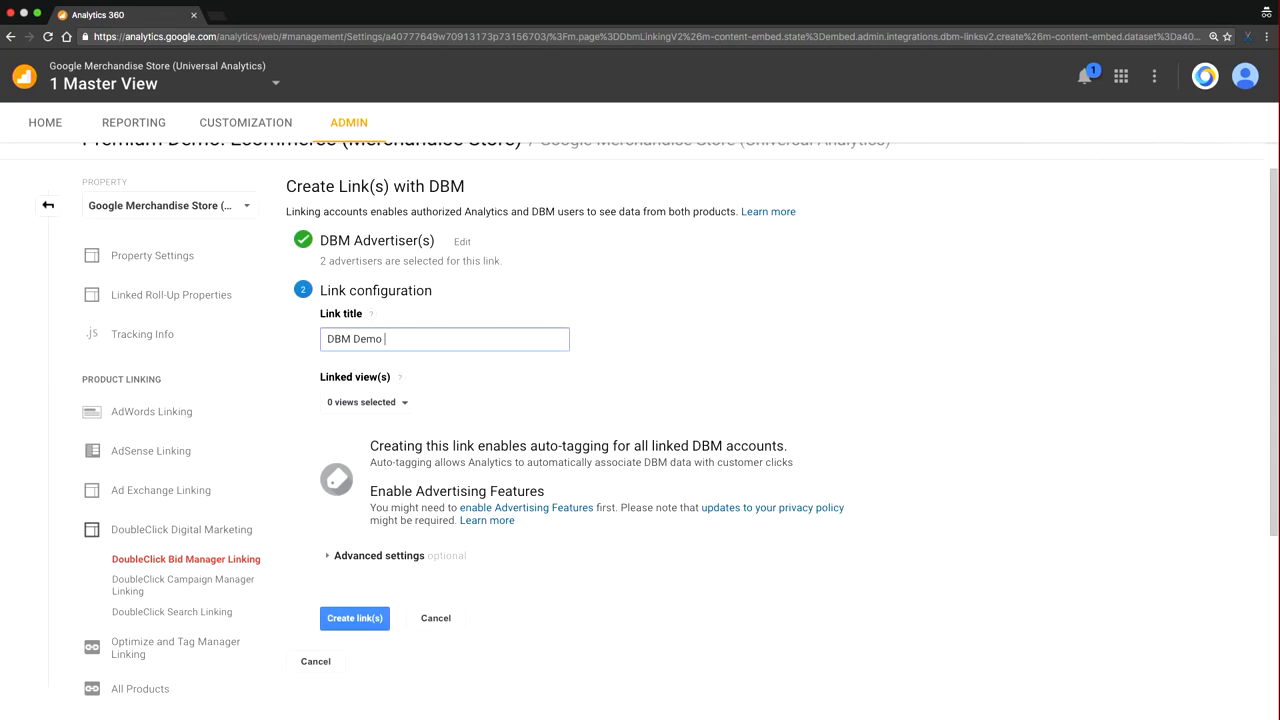
text(linking)
click(394, 400)
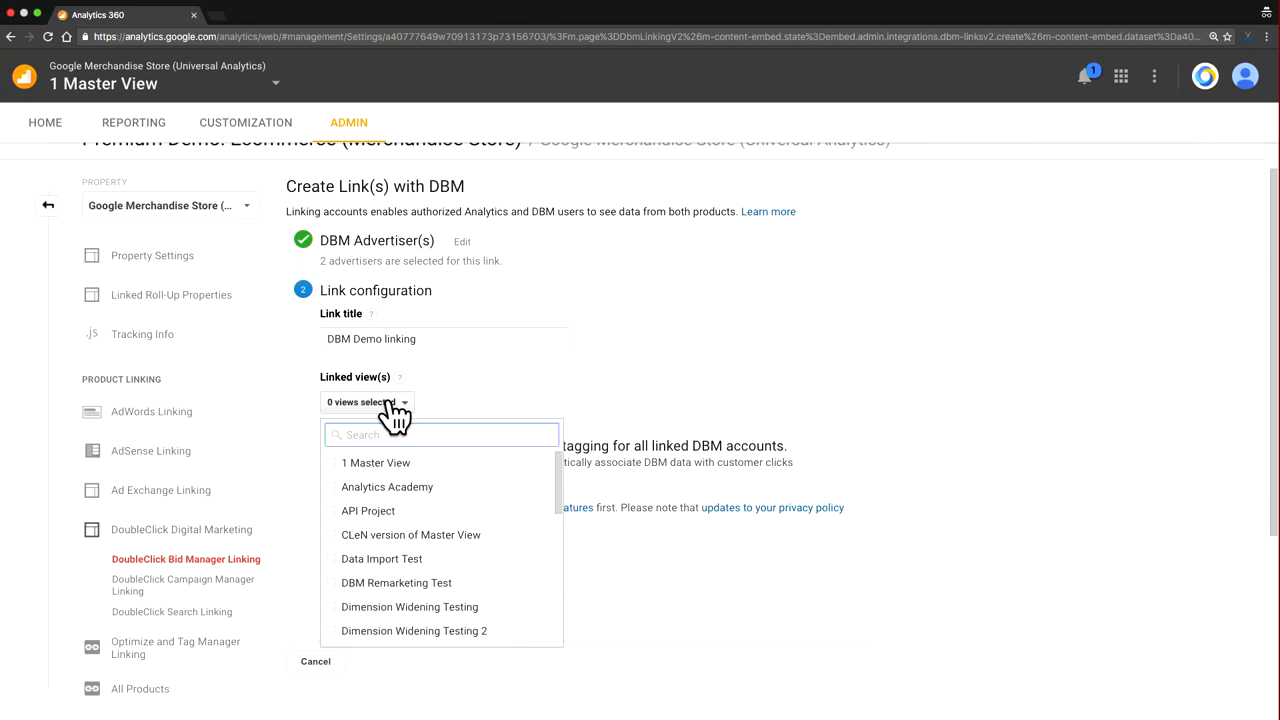
click(370, 463)
click(526, 412)
Step: Review the advanced settings for remarketing export and DBM data import, keep them enabled, and create the links
scroll(540, 520, down, 1)
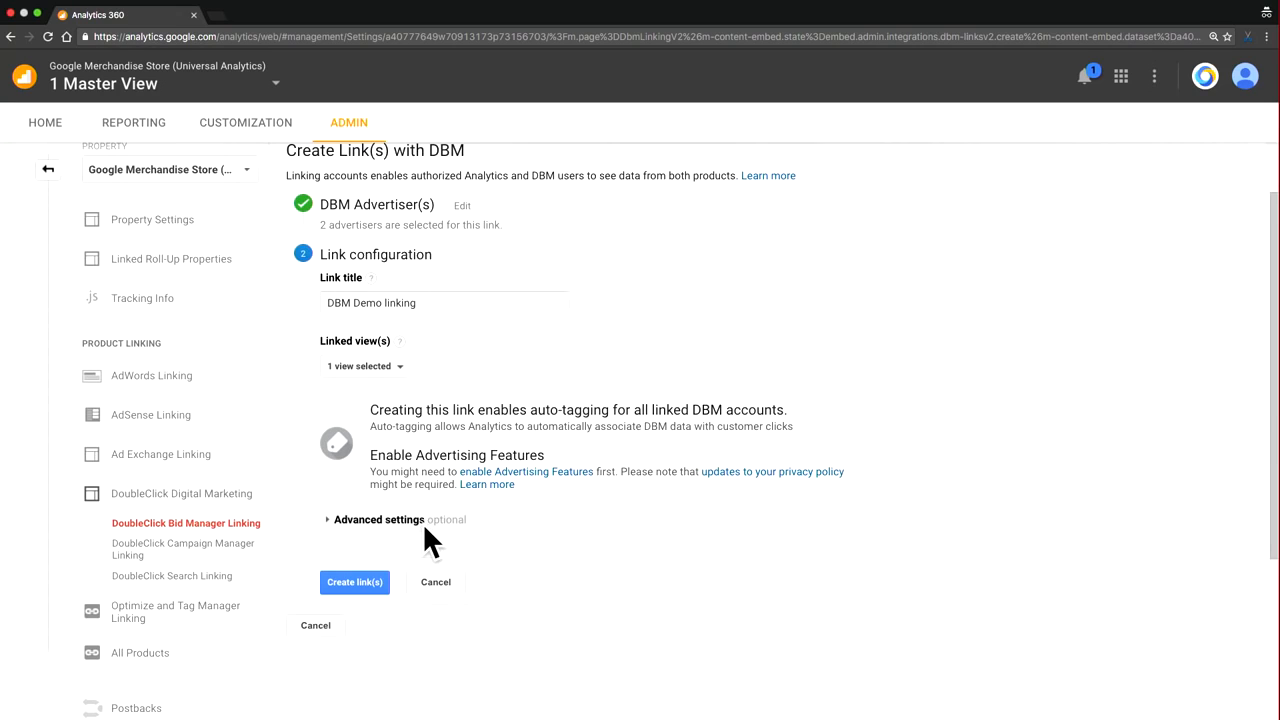
scroll(422, 522, down, 1)
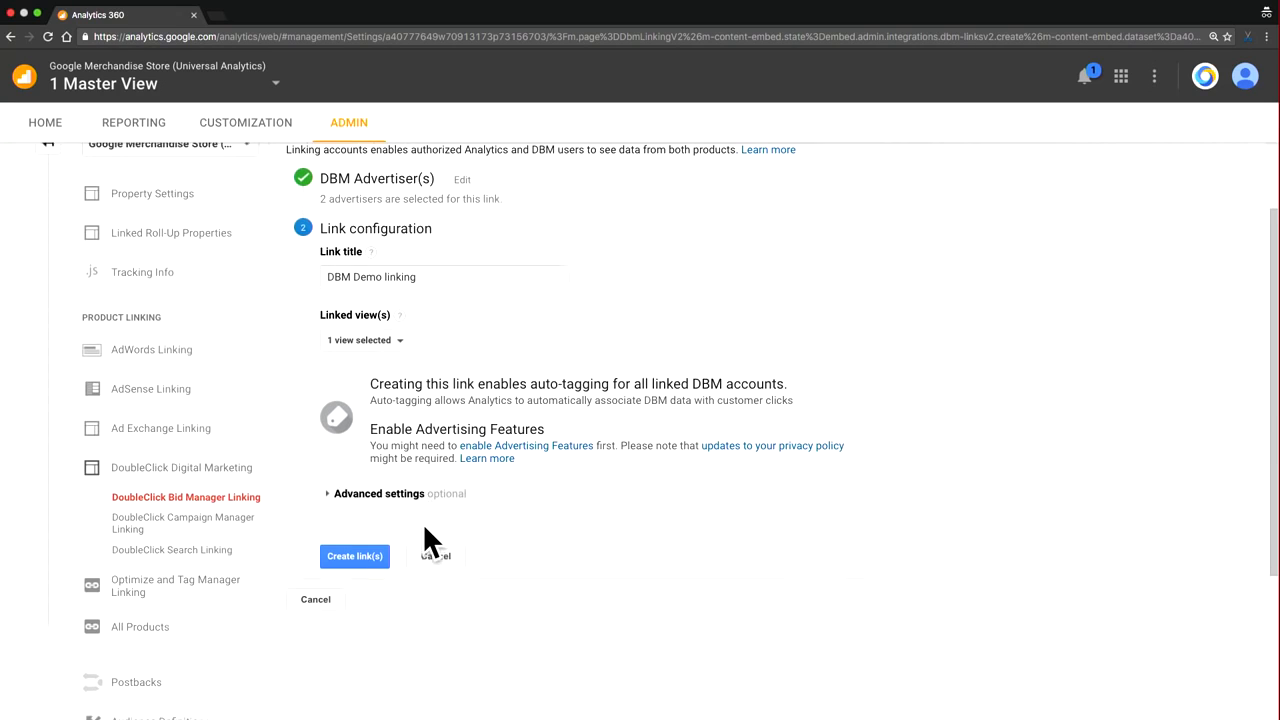
click(328, 490)
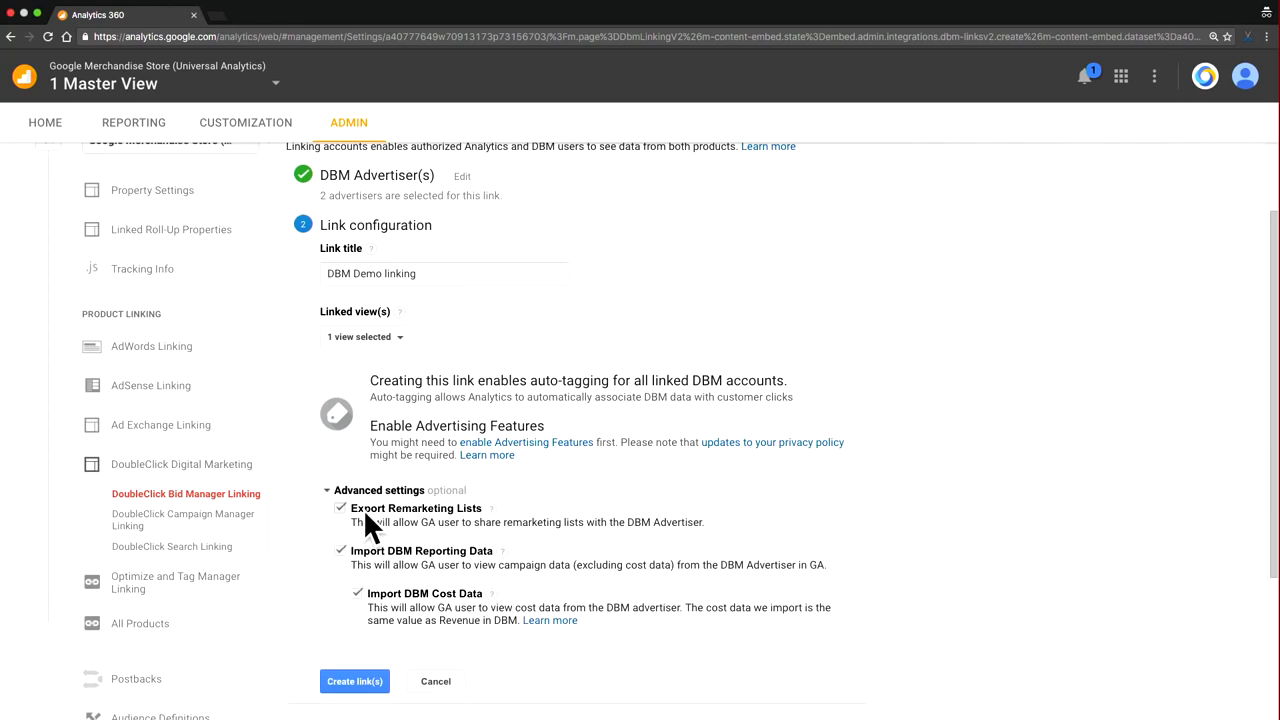
scroll(396, 568, down, 2)
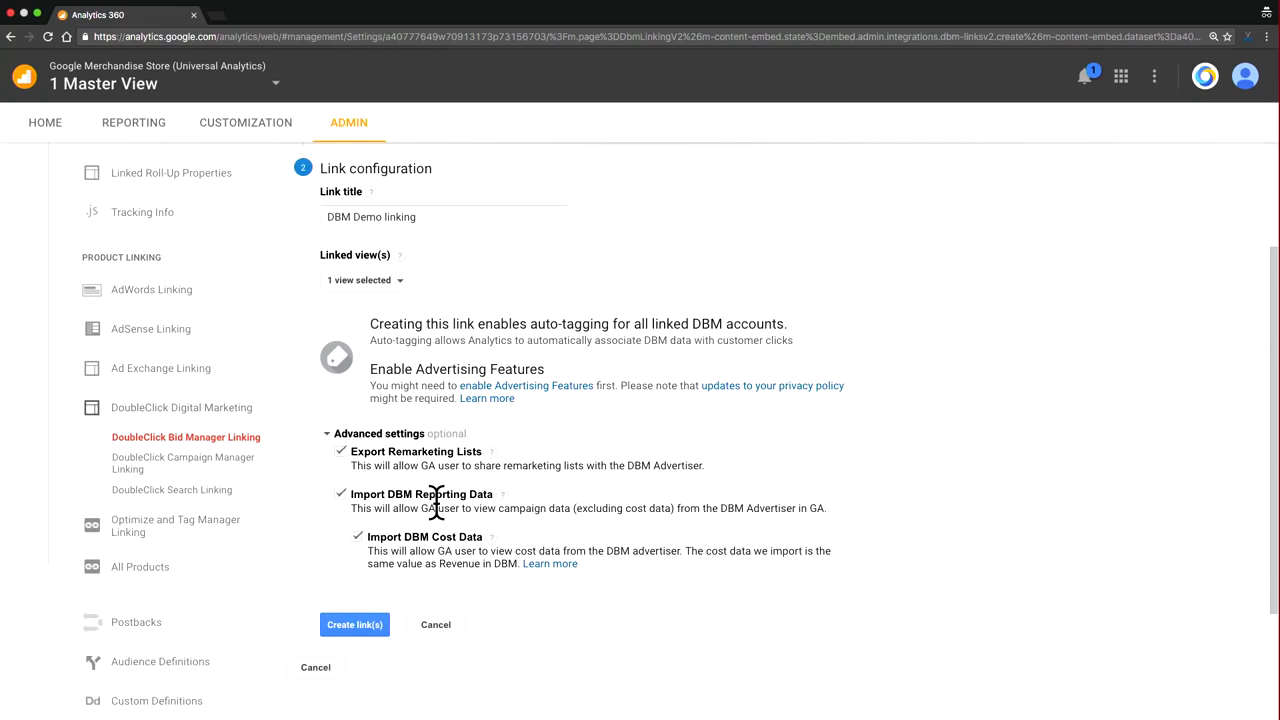
scroll(429, 549, down, 1)
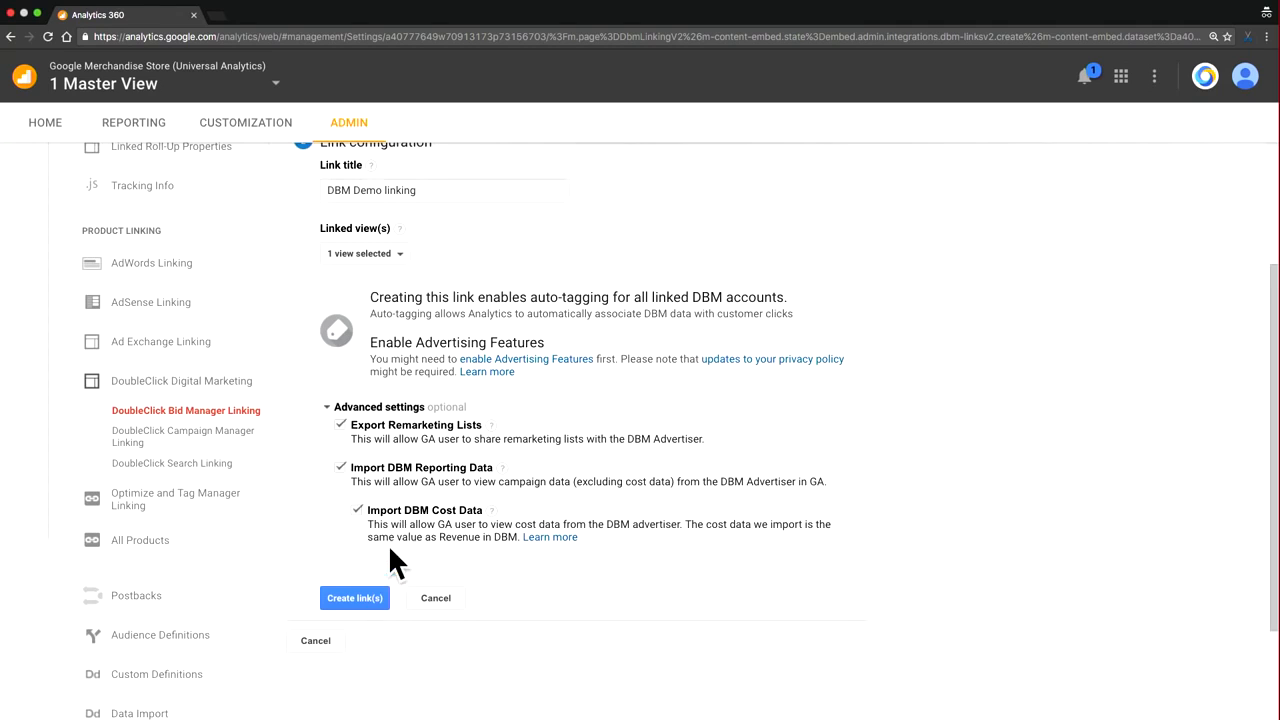
click(376, 597)
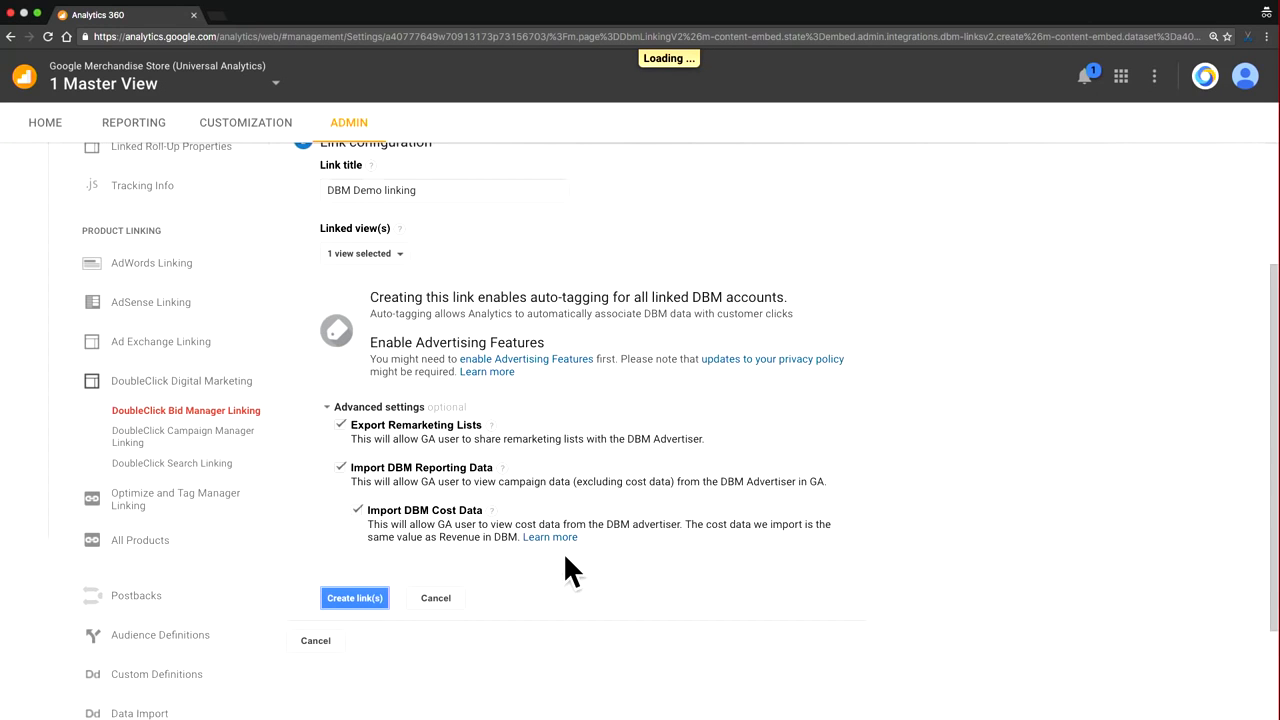
scroll(564, 556, up, 1)
scroll(564, 556, down, 1)
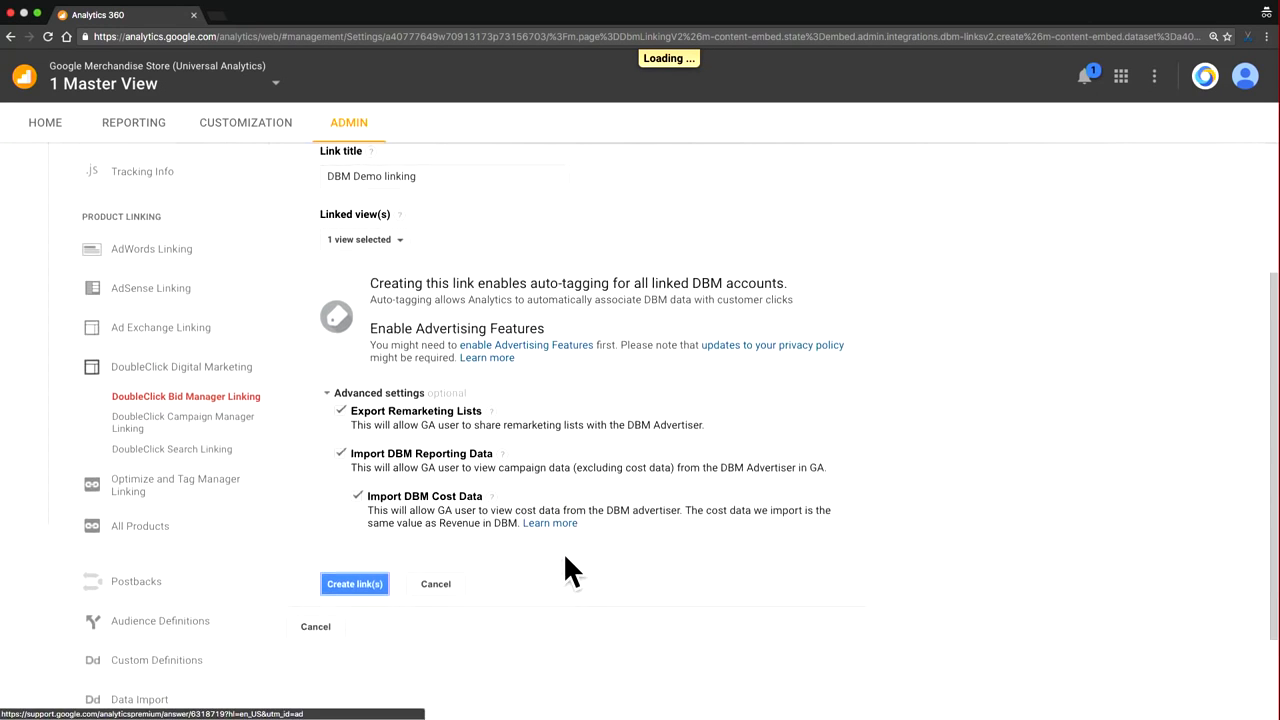
scroll(524, 480, up, 3)
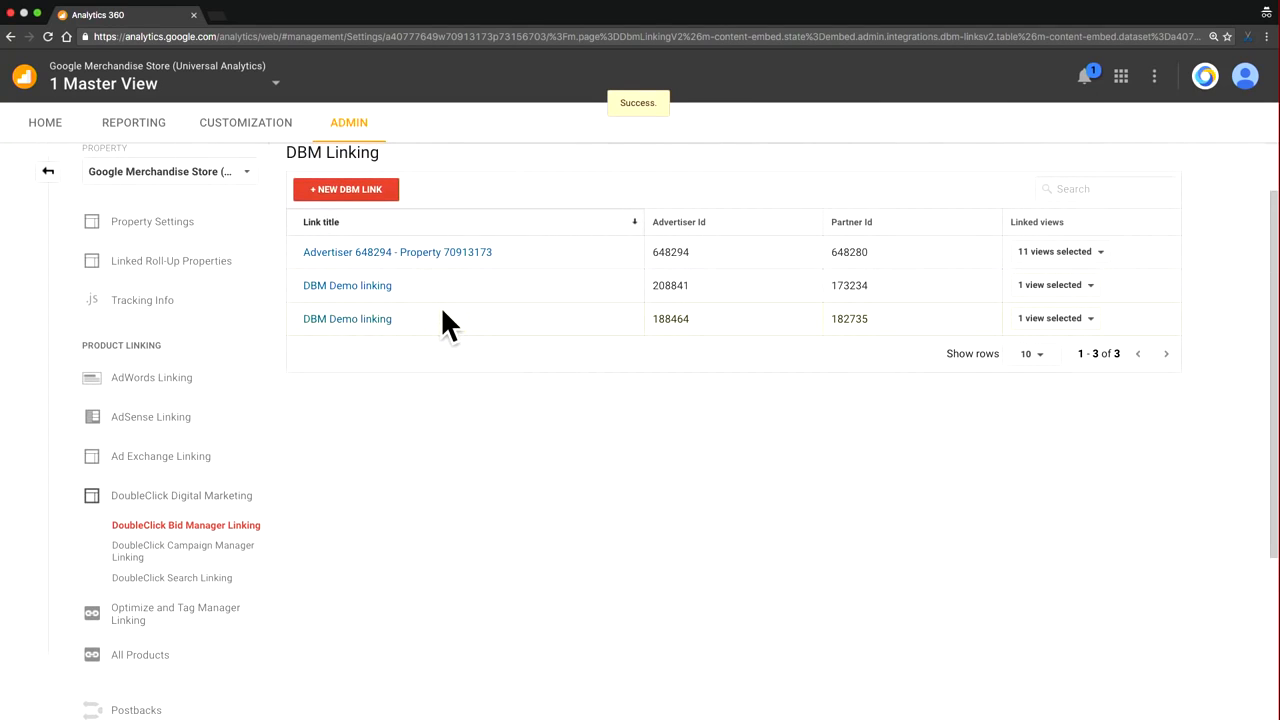
Step: Add the Analytics Academy and API Project views to the DinoWorld advertiser's DBM link
scroll(472, 306, up, 1)
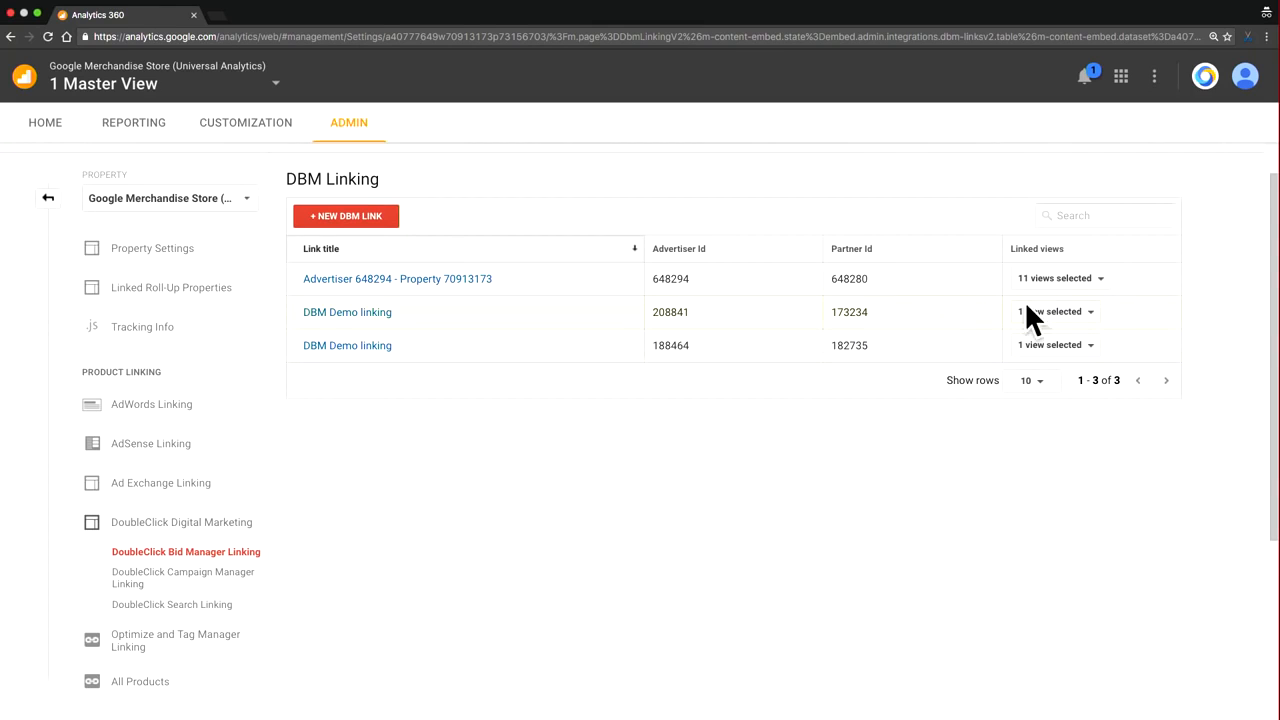
click(1062, 314)
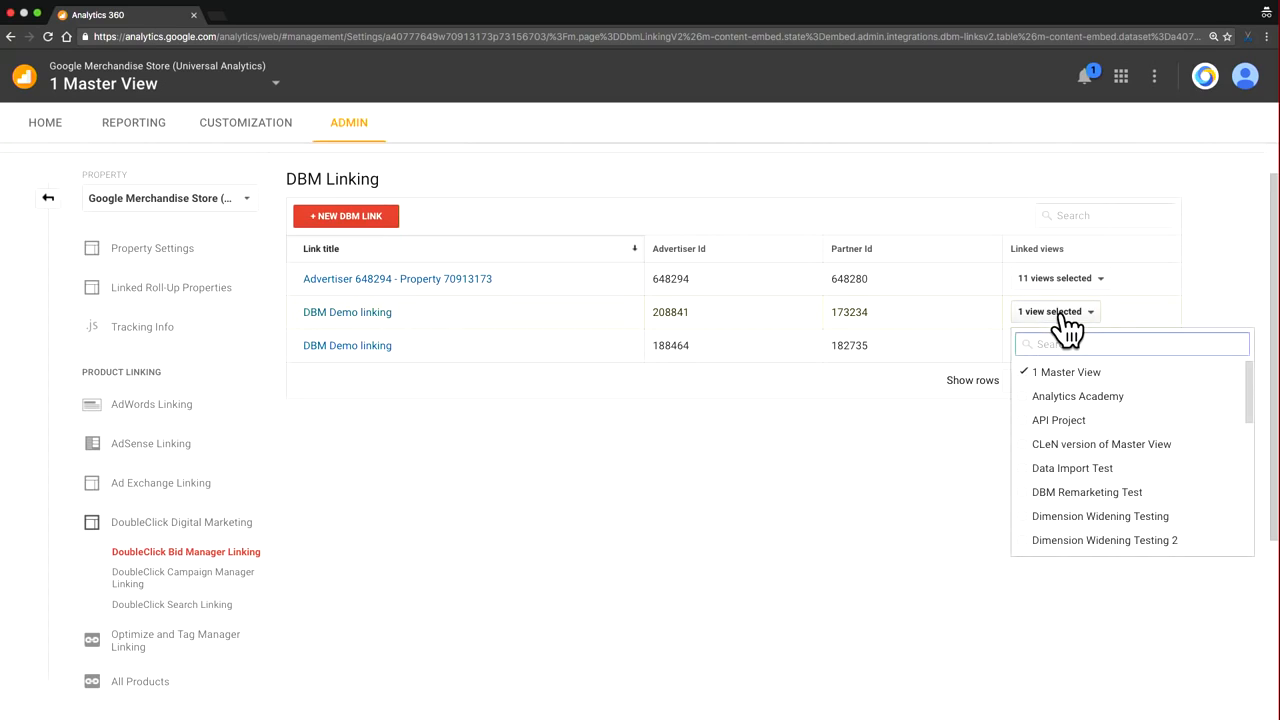
click(1065, 397)
click(1065, 420)
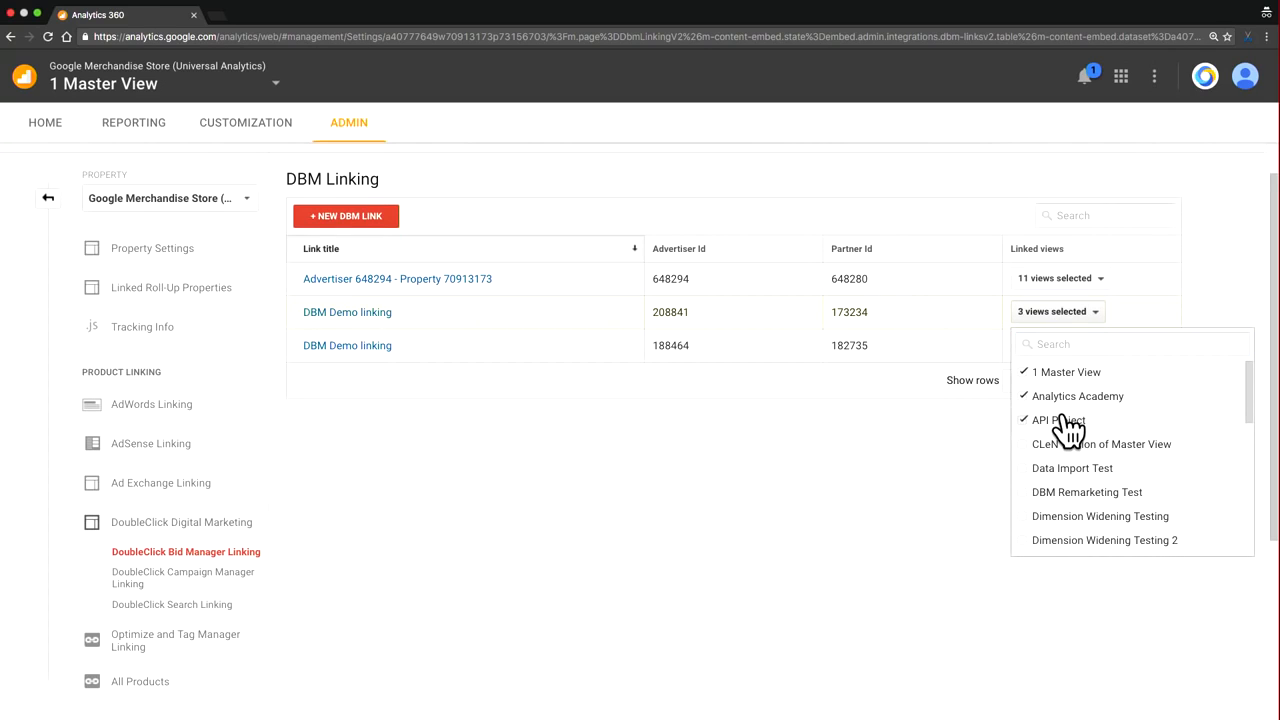
click(967, 448)
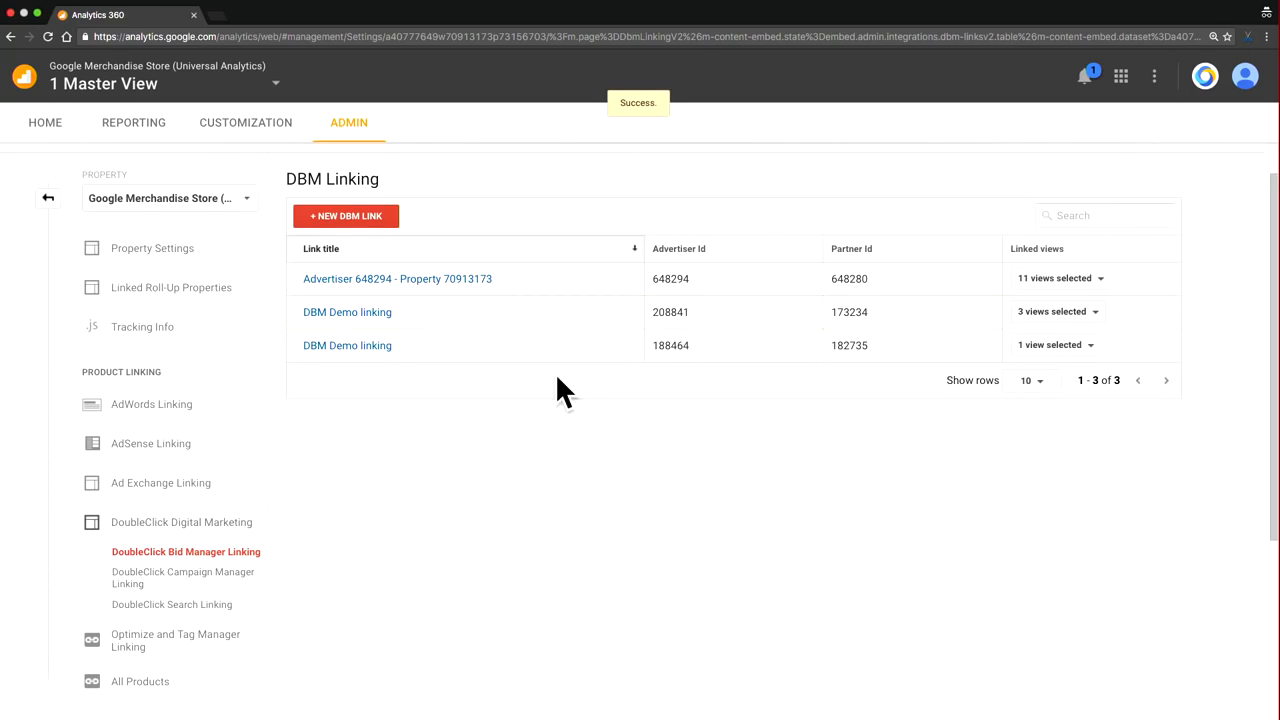
Step: Edit the DinoWorld advertiser's link configuration and change its title to "DBM Demo linking - DinoWorld"
click(383, 316)
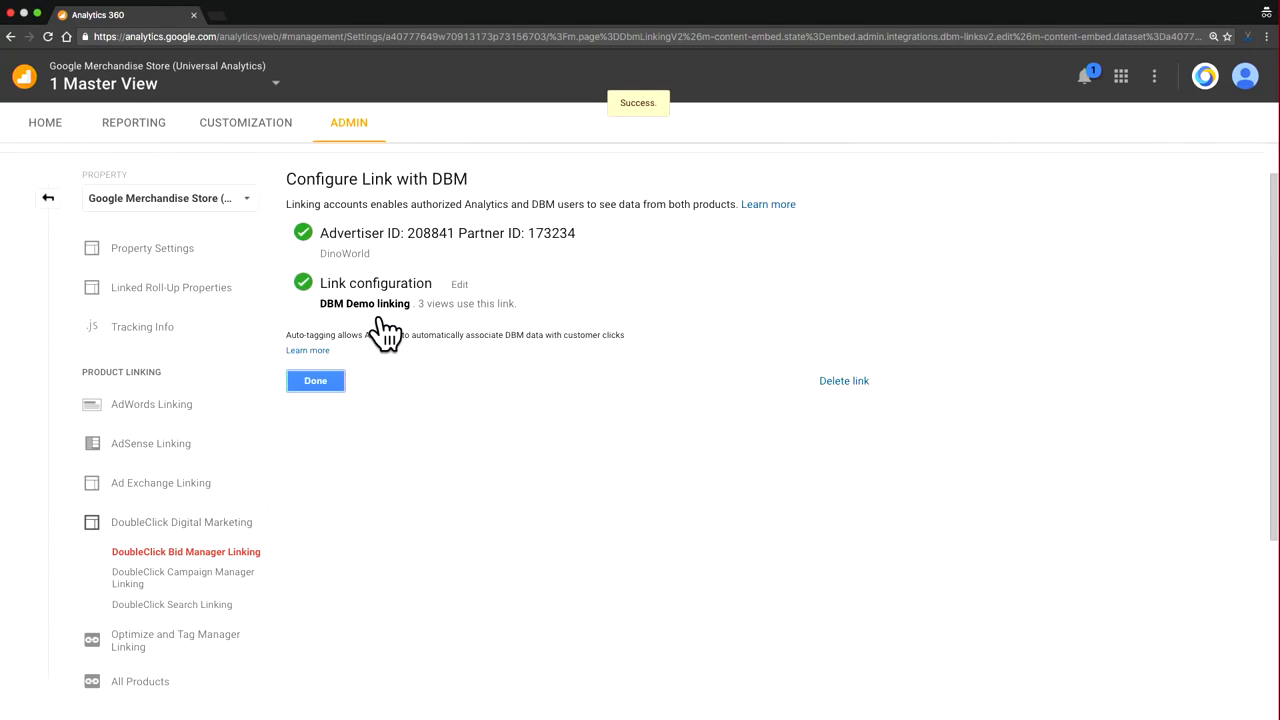
click(464, 285)
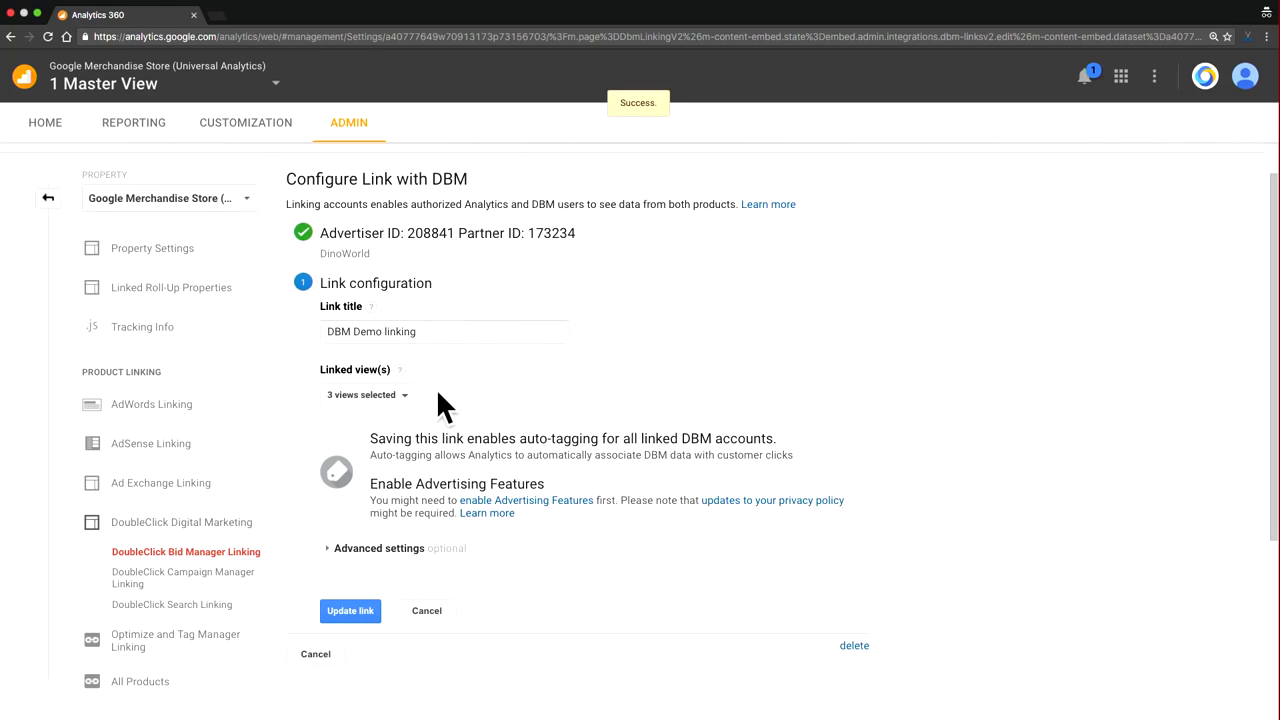
click(451, 330)
text(- Din)
text(o)
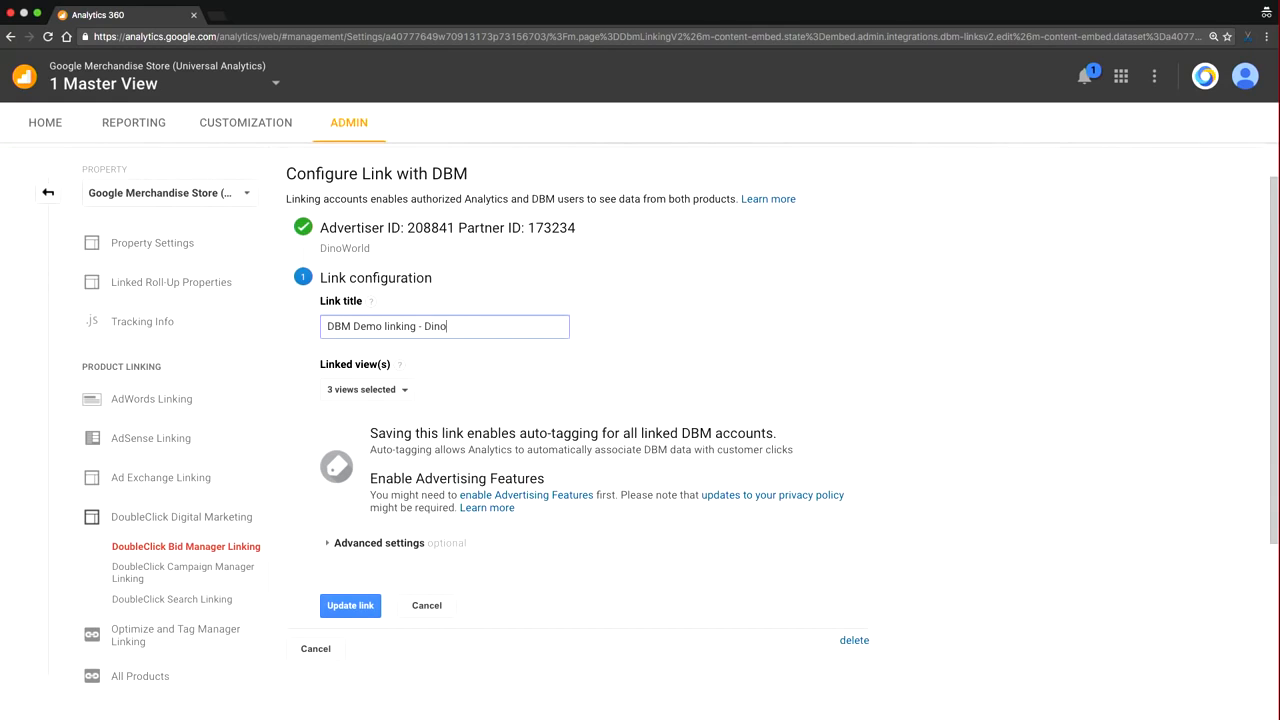
text(World)
Step: Review the DinoWorld link's advanced settings, save the updated link, and return to the DBM Linking list
scroll(480, 527, down, 1)
click(428, 524)
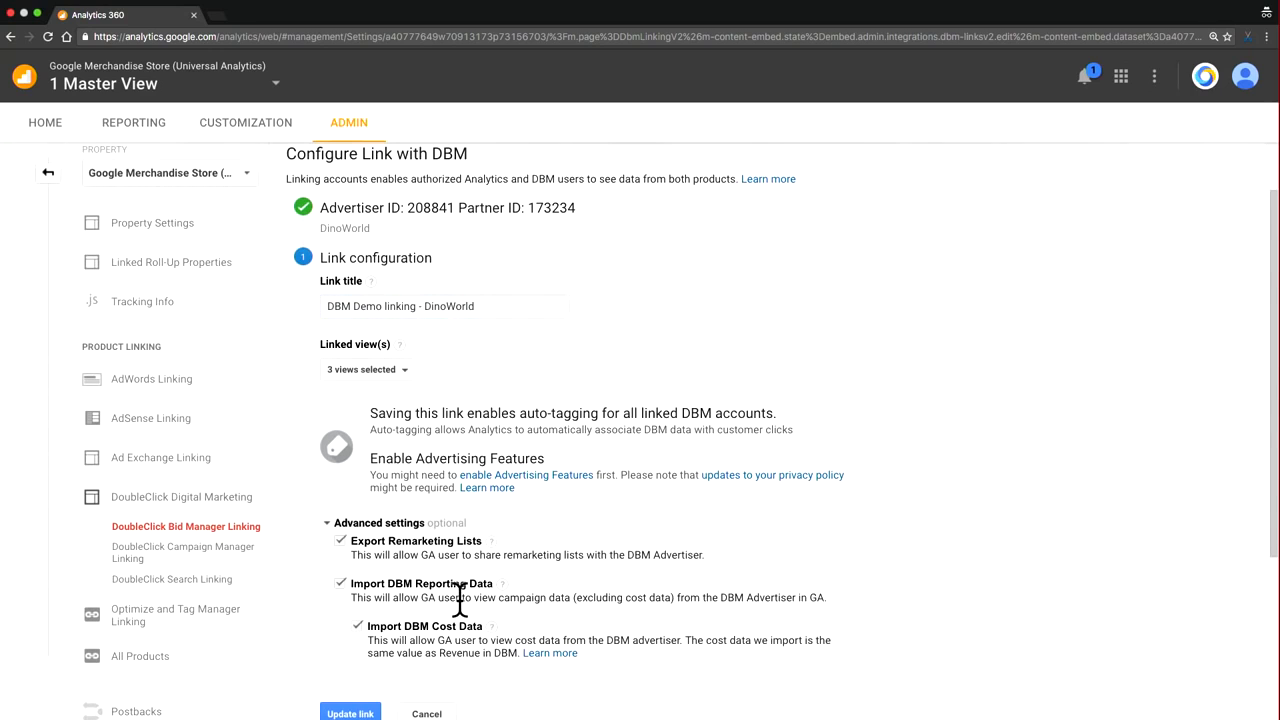
scroll(457, 600, down, 1)
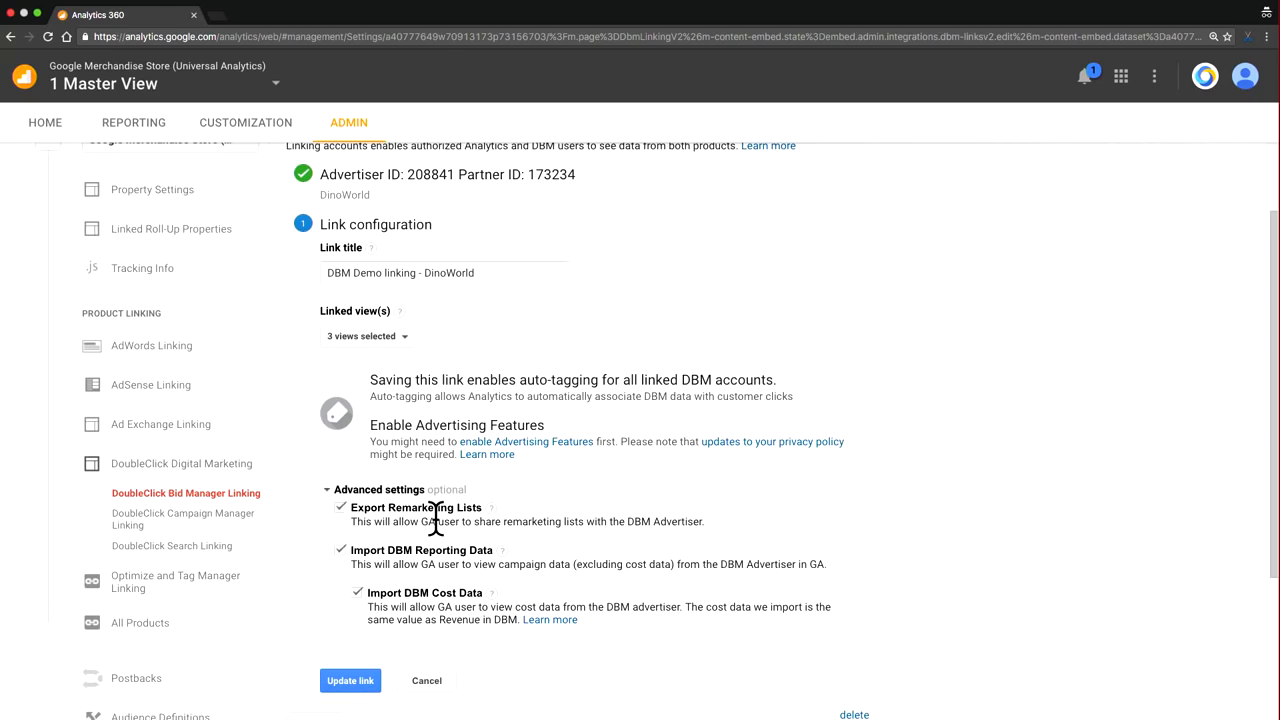
click(365, 680)
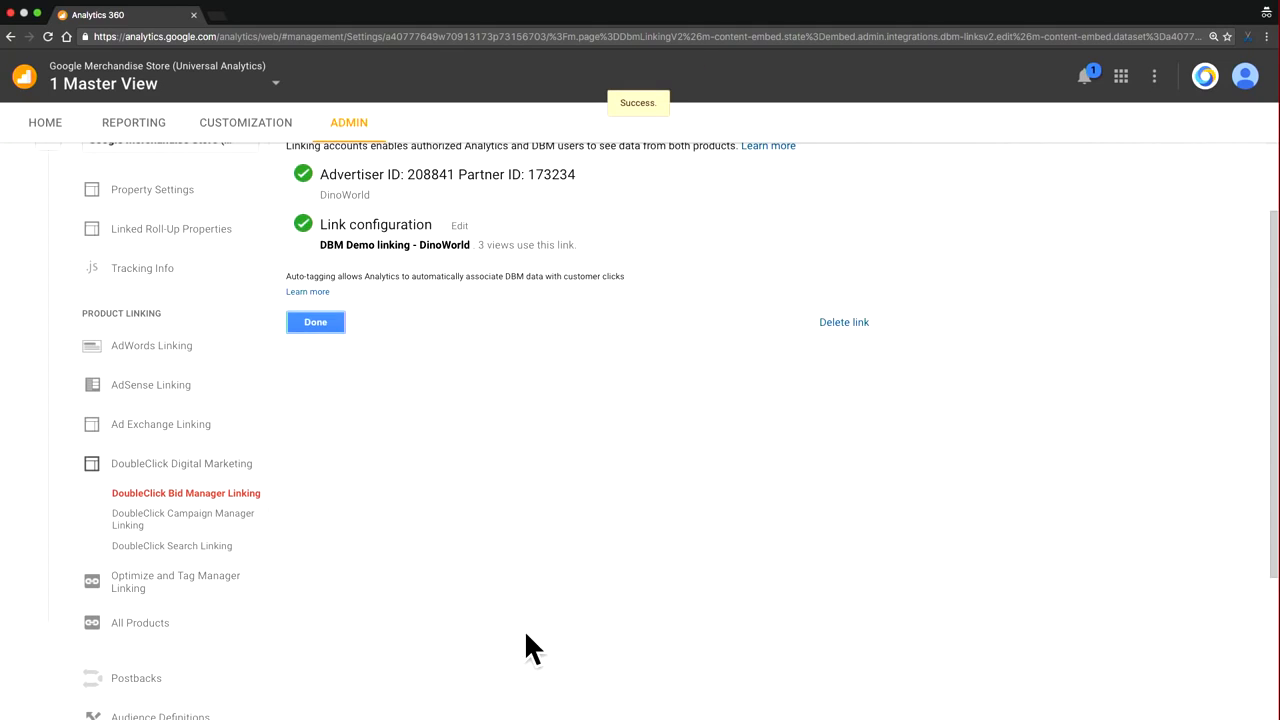
click(320, 324)
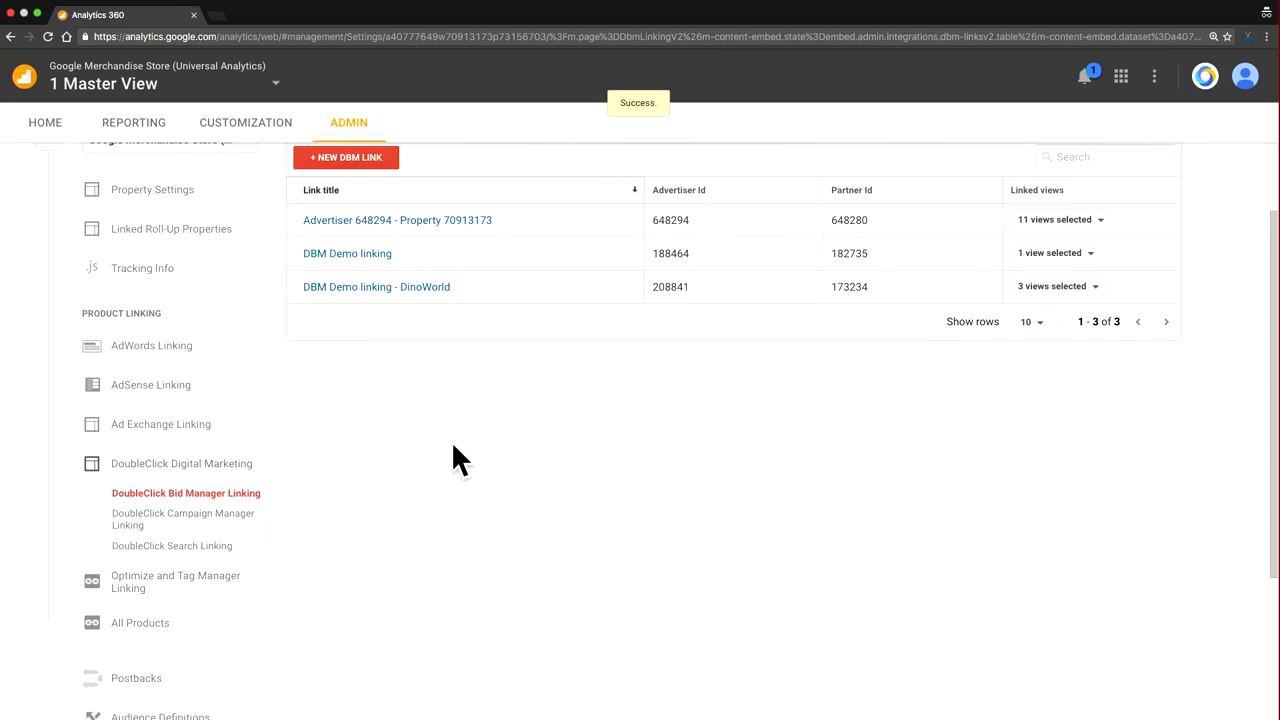
scroll(453, 446, up, 1)
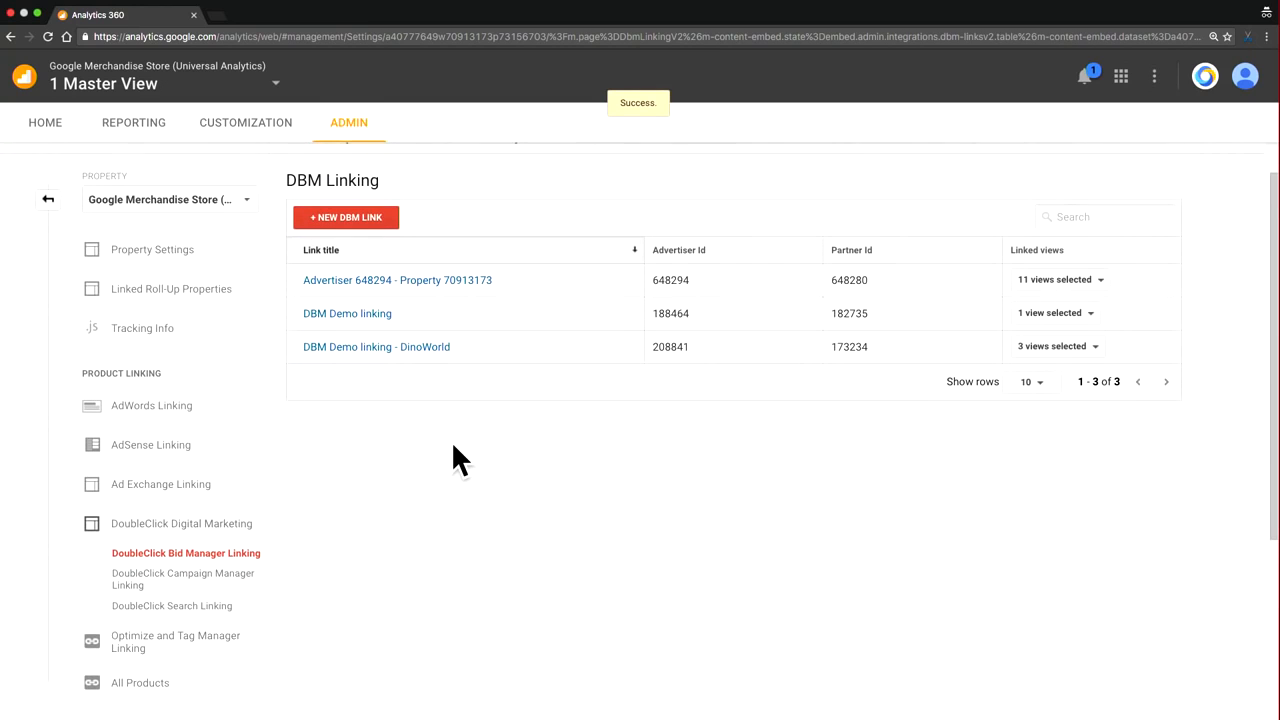